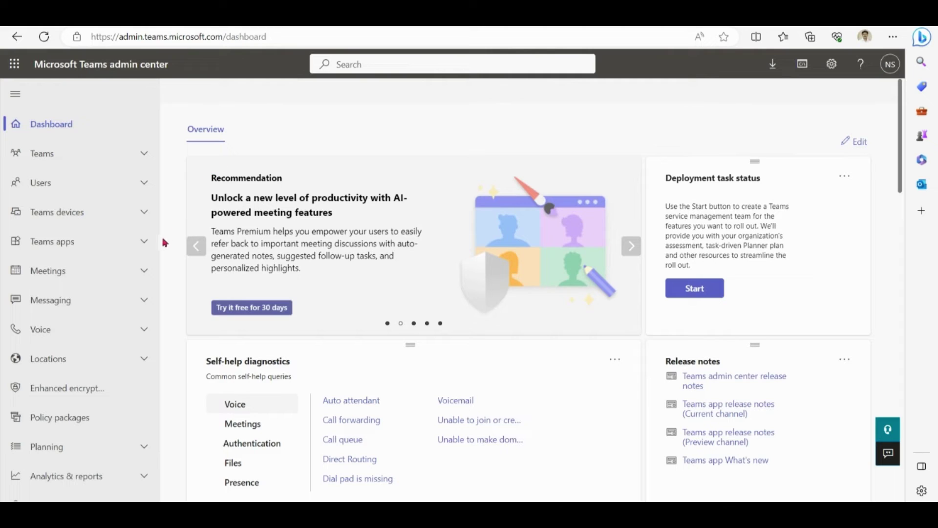
- Browse the Teams apps setup policies, cancelling a new policy draft, to reach Mypolicy
left_click(147, 245)
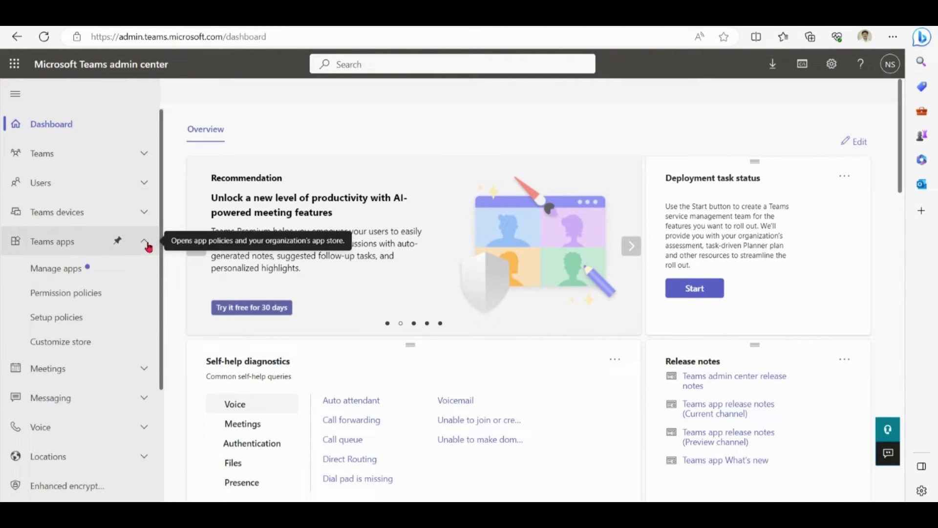
left_click(57, 317)
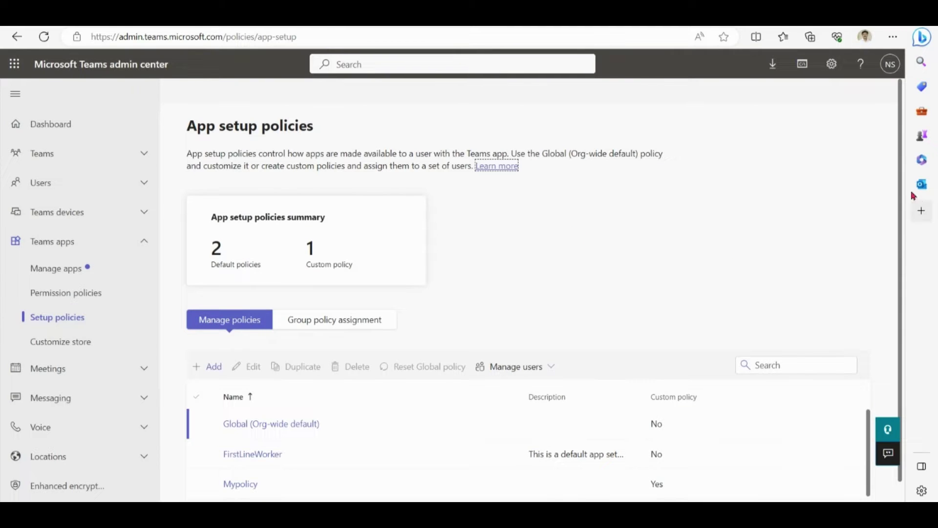
scroll(731, 253, "down", 1)
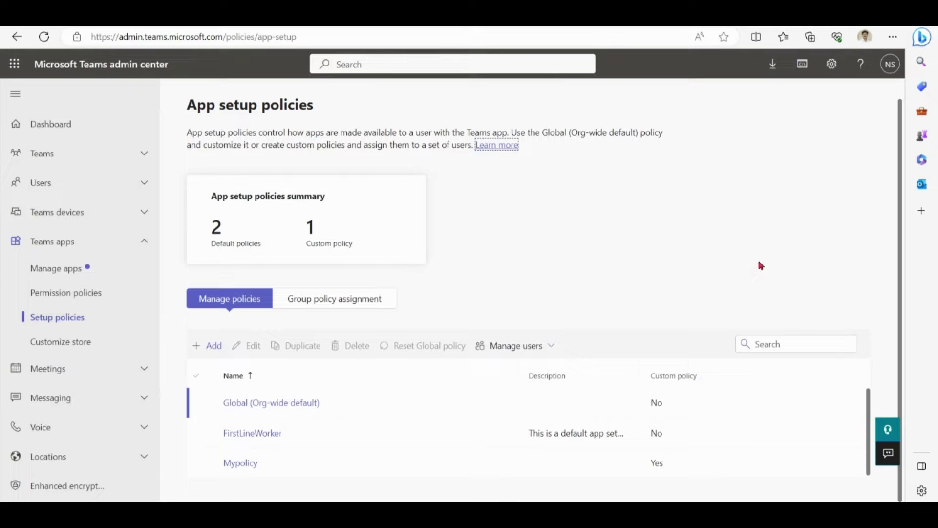
left_click(206, 353)
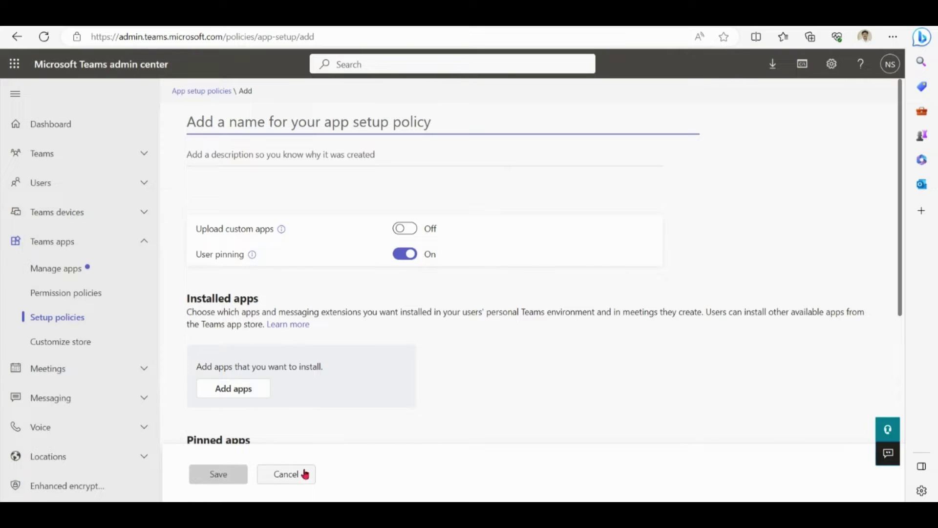
left_click(288, 474)
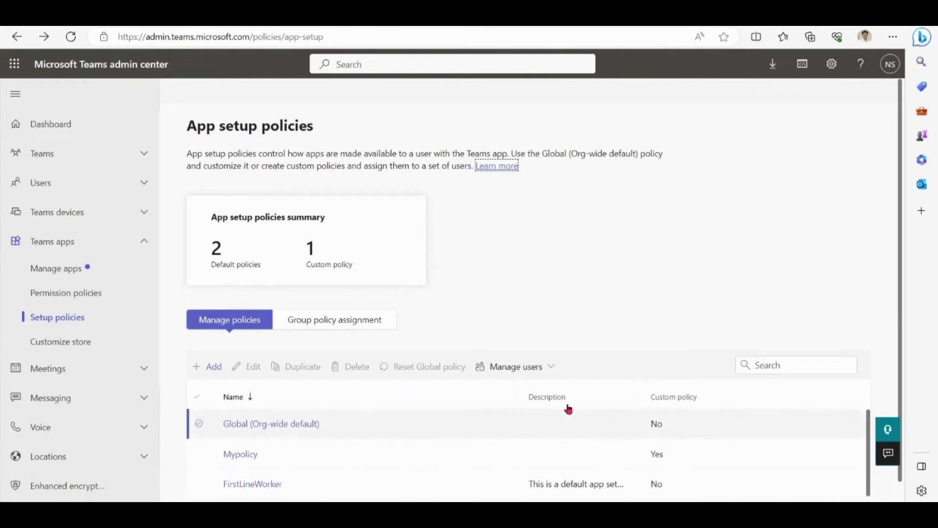
key("Tab")
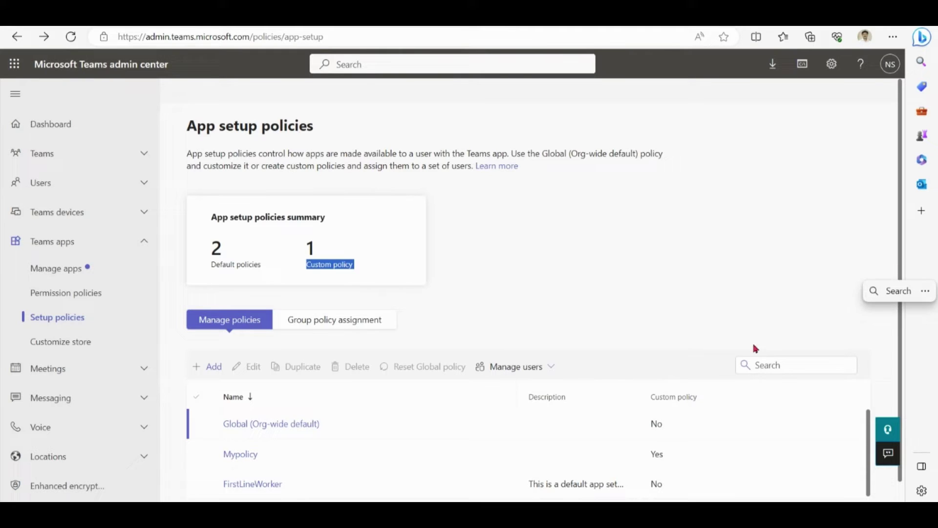
left_click(241, 454)
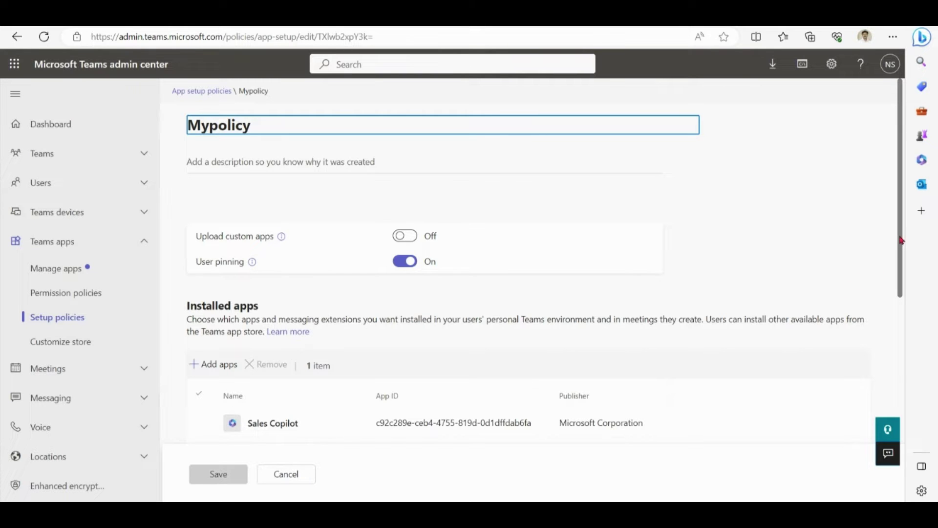
left_click_drag(900, 242, 900, 400)
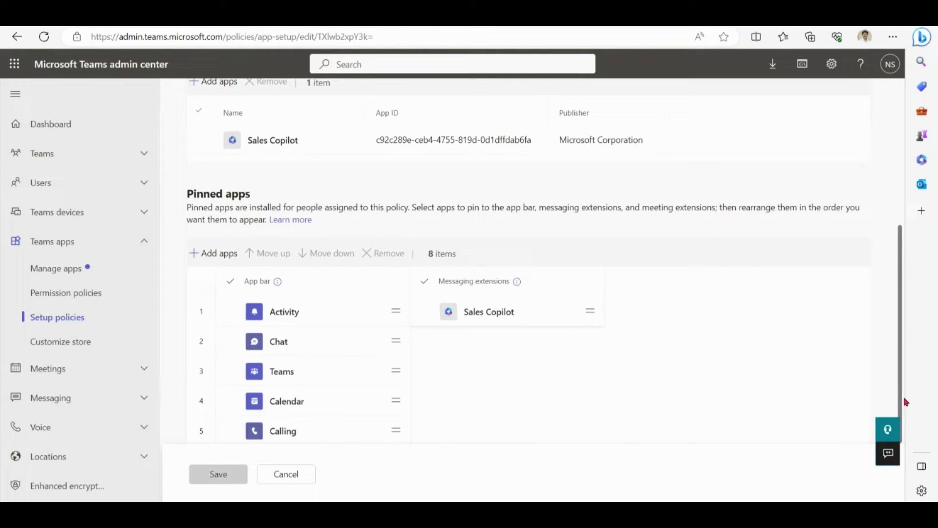
left_click_drag(901, 400, 900, 184)
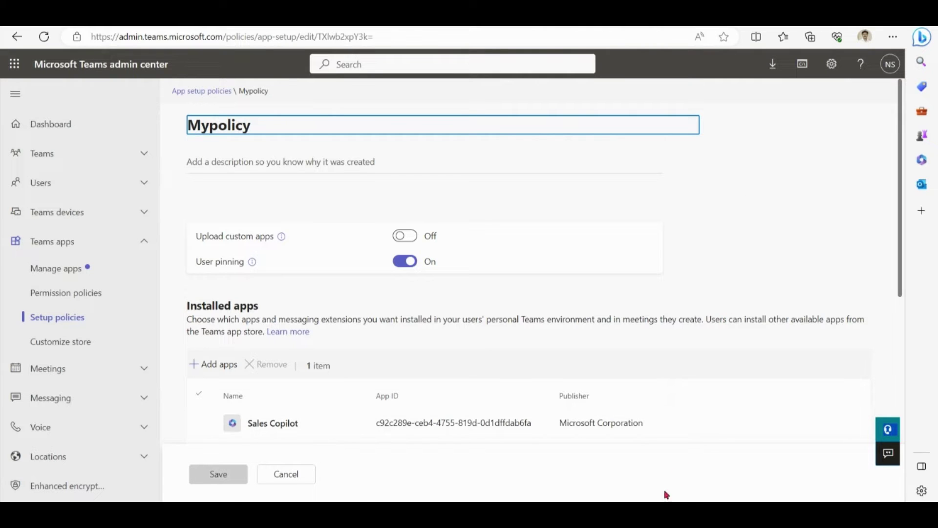
- Start an Outlook calendar event 'Test meeting for Sales copilot' on 28 July, 11:00–11:30
left_click(550, 458)
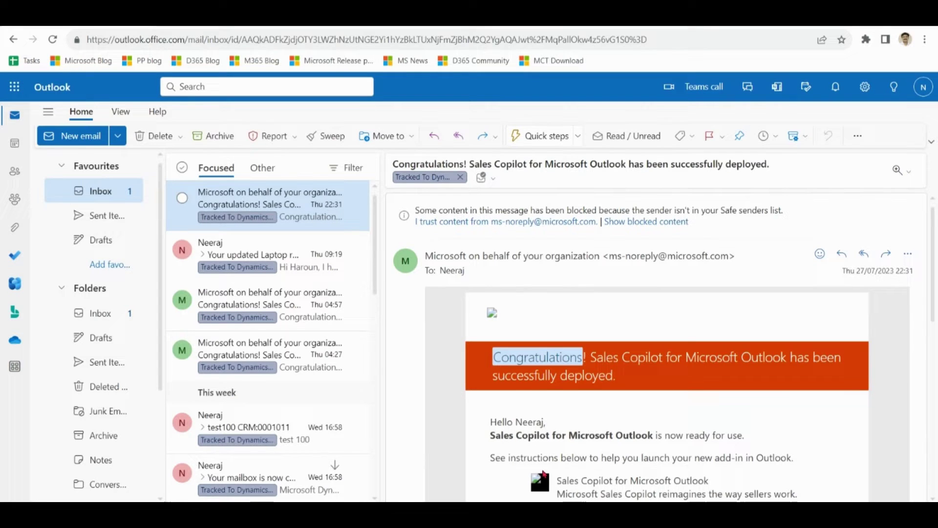
left_click(17, 145)
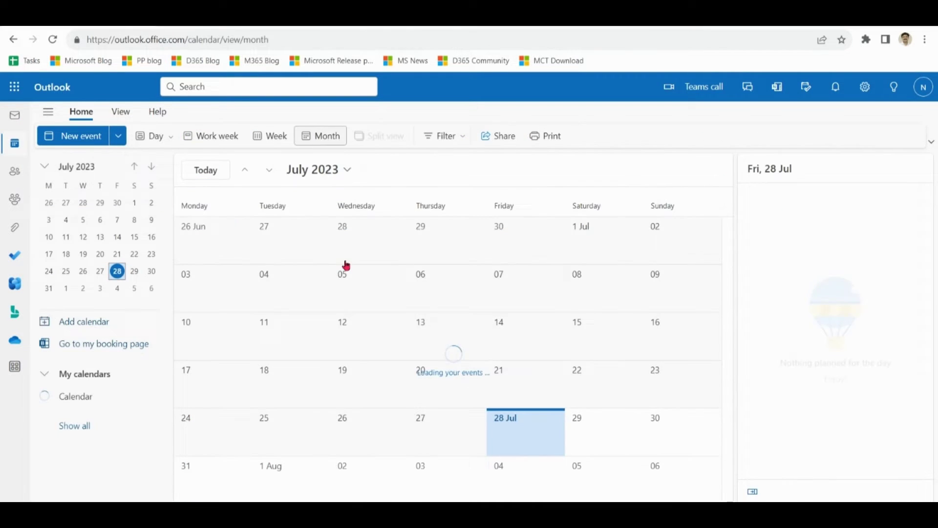
left_click(81, 136)
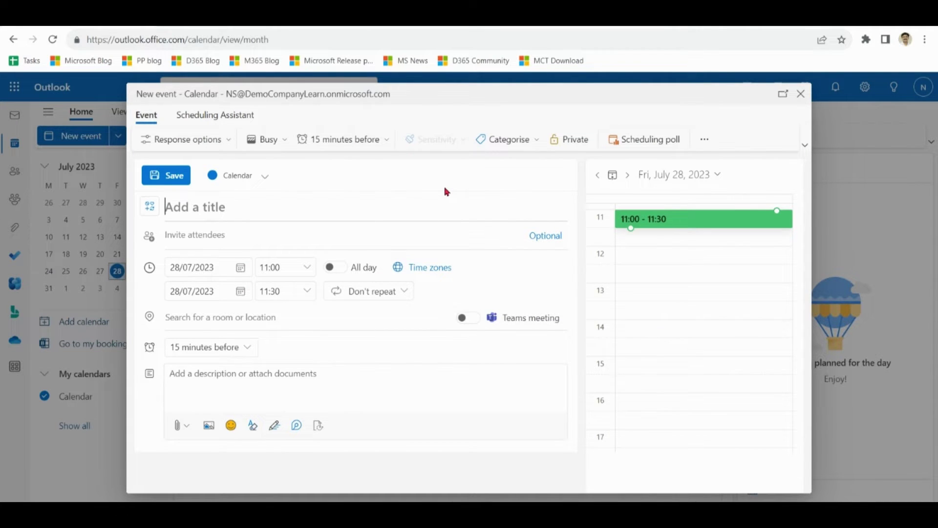
type("T")
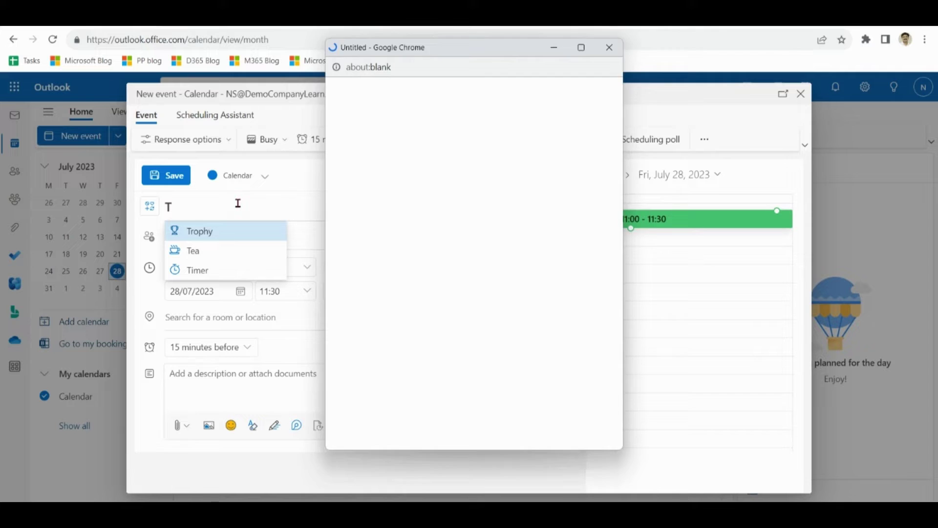
type("est ")
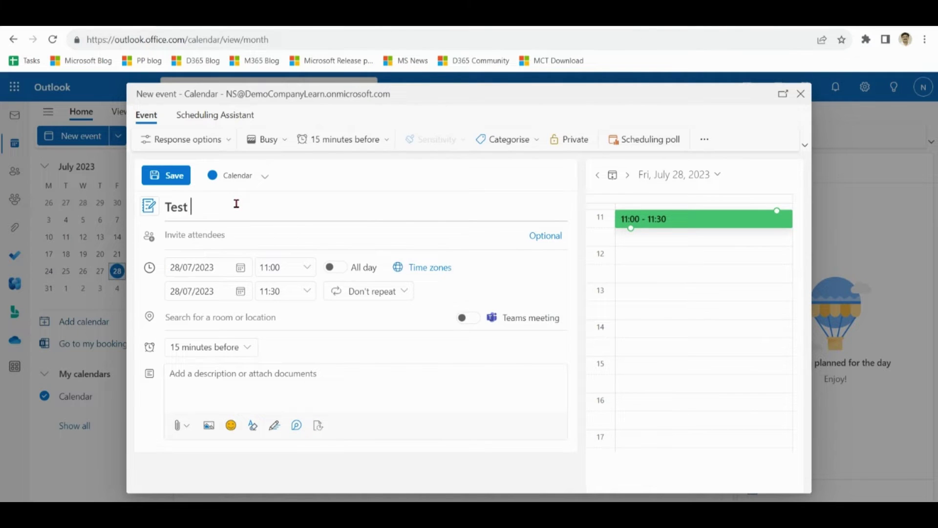
type("meeting fo")
type("r Sales ")
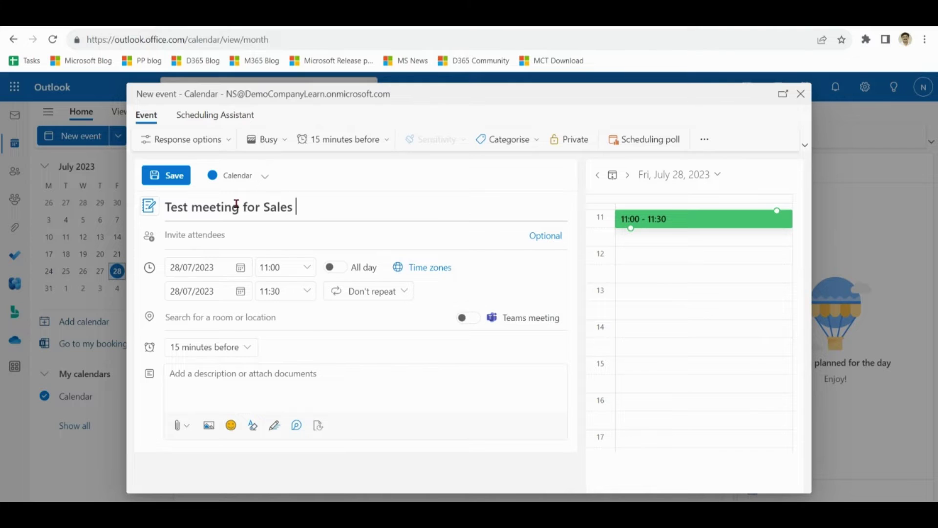
type("copilot")
- Invite the suggested attendee, turn on Teams meeting, and send the invitation
left_click(228, 232)
type("ss")
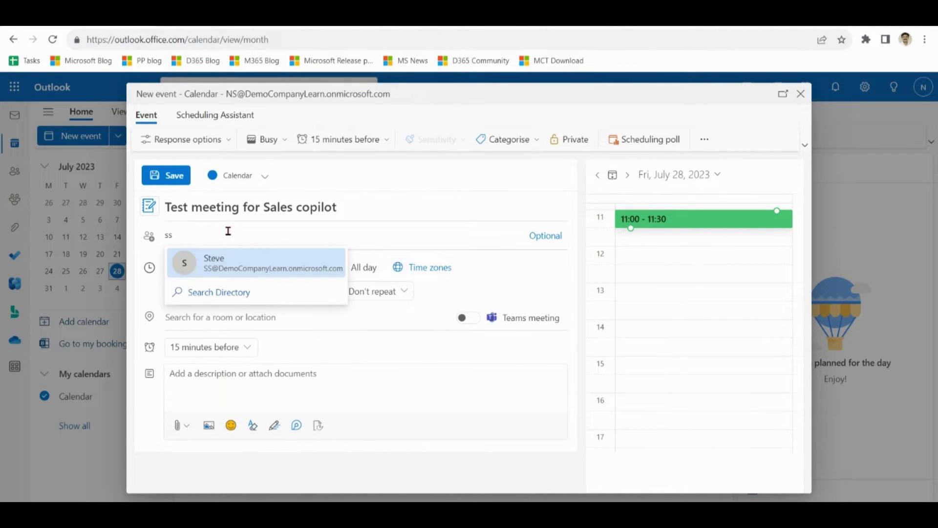
left_click(249, 268)
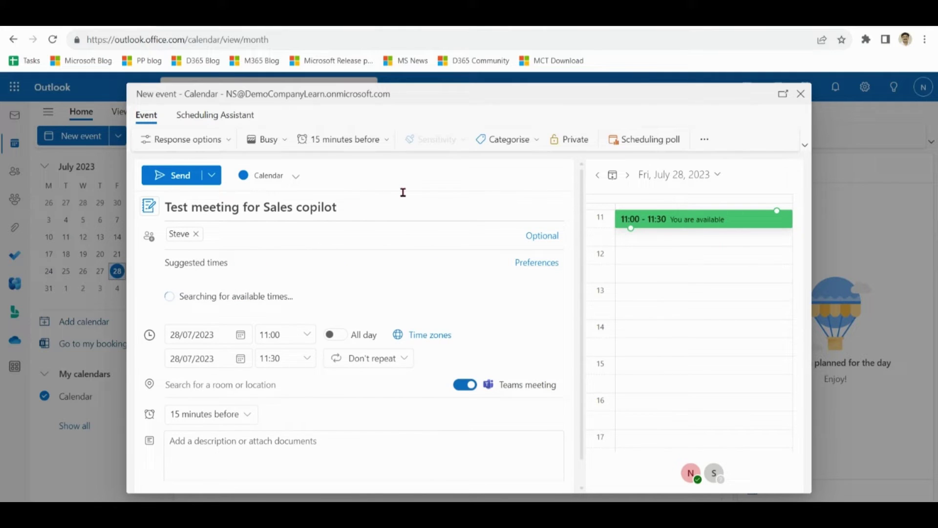
left_click(464, 394)
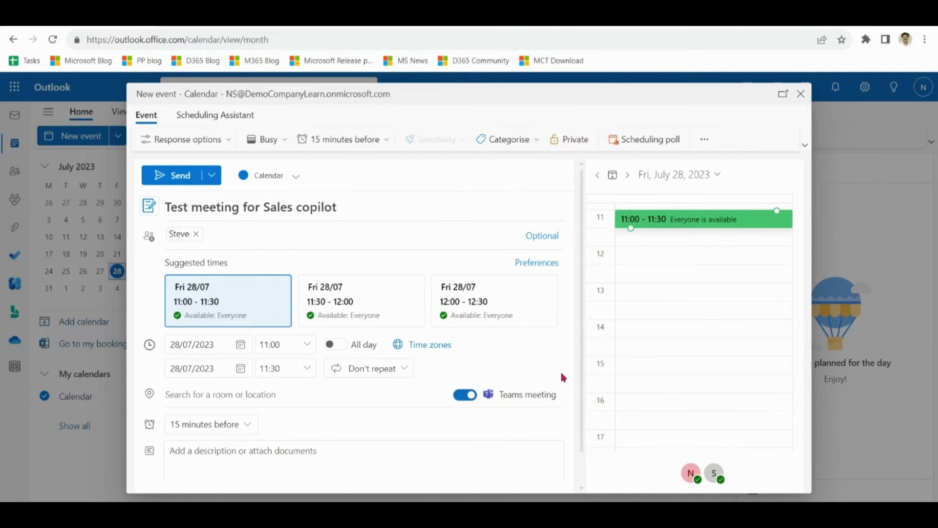
left_click(396, 235)
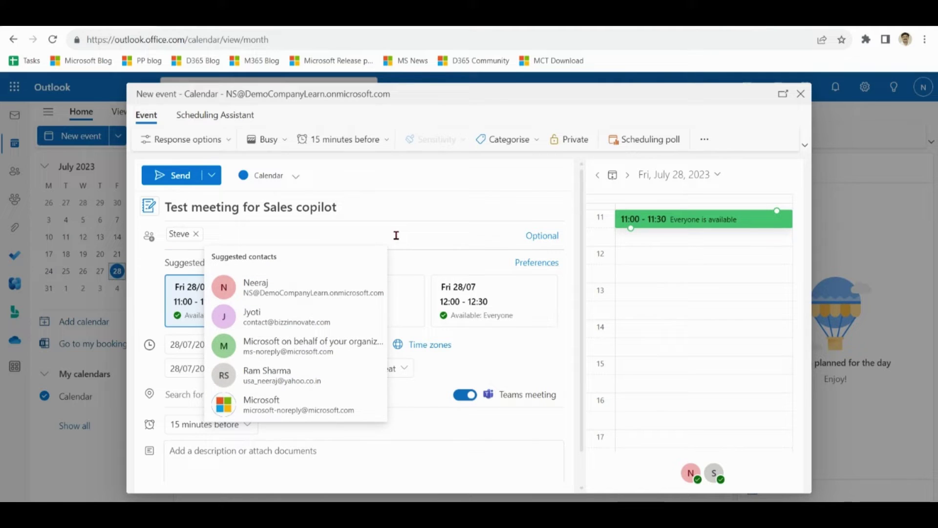
left_click(560, 366)
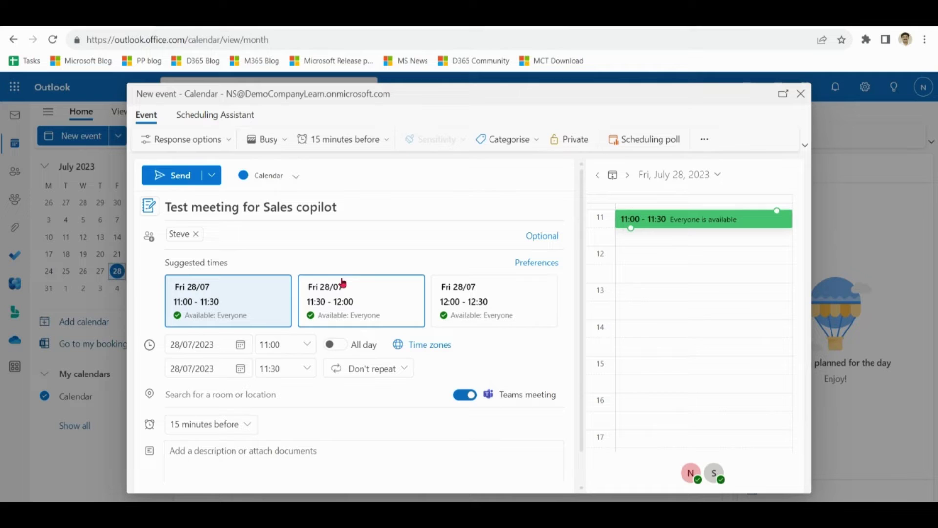
left_click(180, 176)
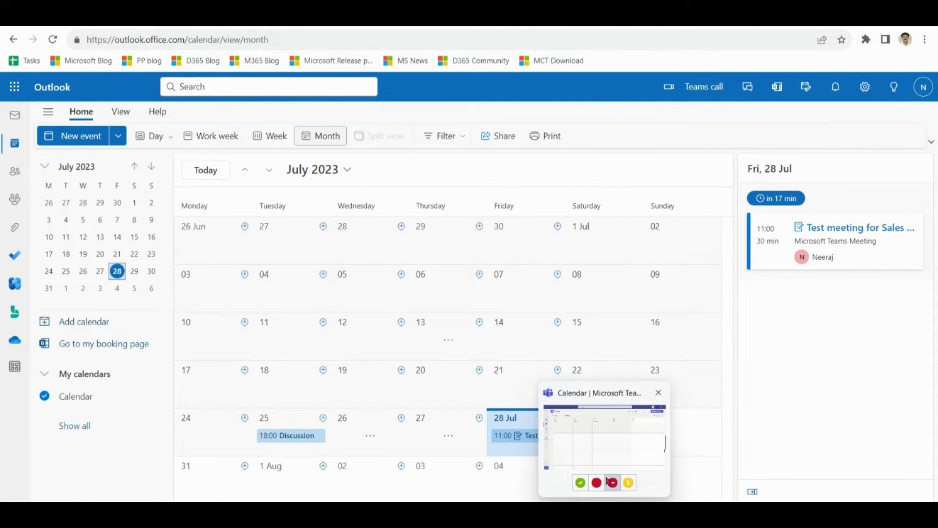
- Open the Friday 'Test meeting for Sales copilot' from the Teams calendar
left_click(604, 433)
left_click(20, 165)
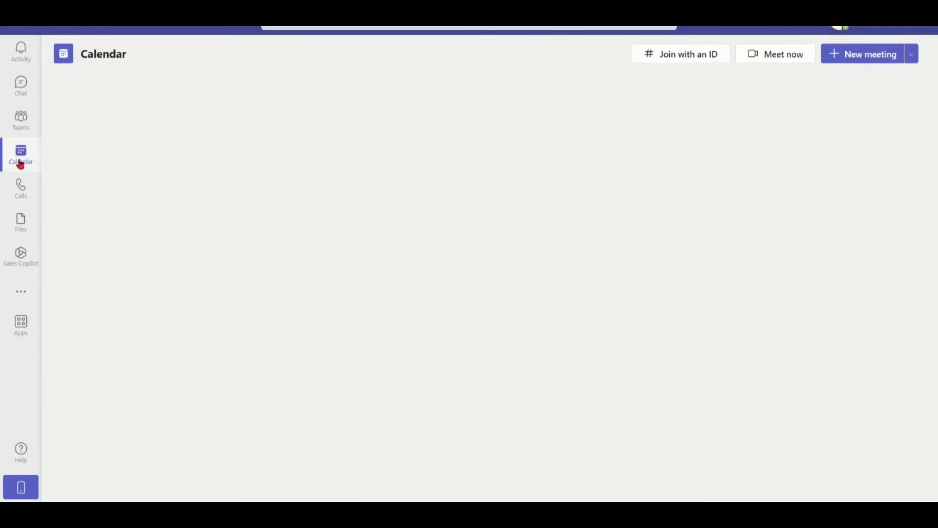
left_click(775, 252)
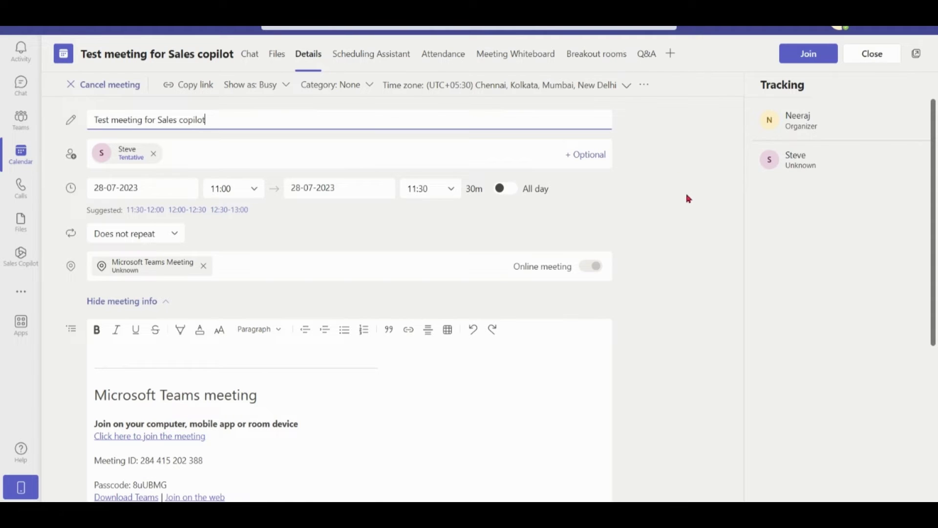
- Pick Sales Copilot from the Add a new app gallery and save it as a meeting tab
left_click(673, 55)
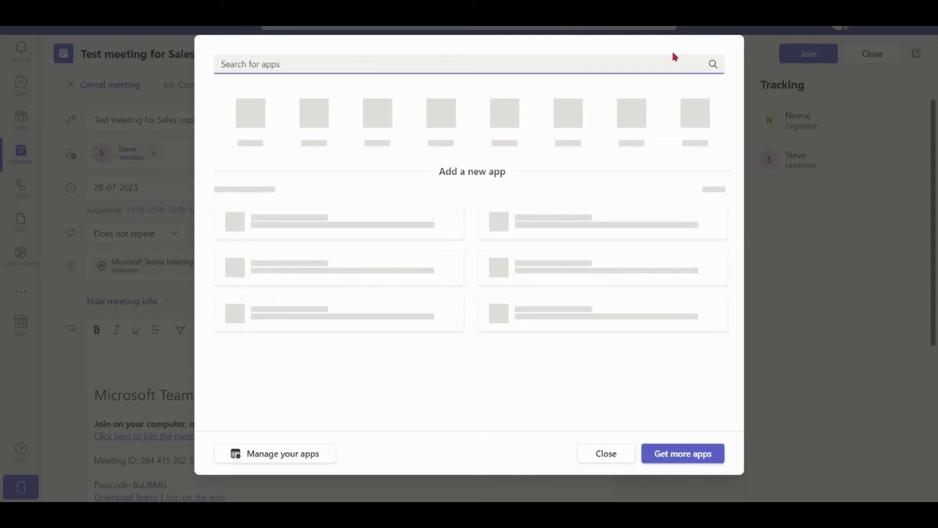
left_click(337, 52)
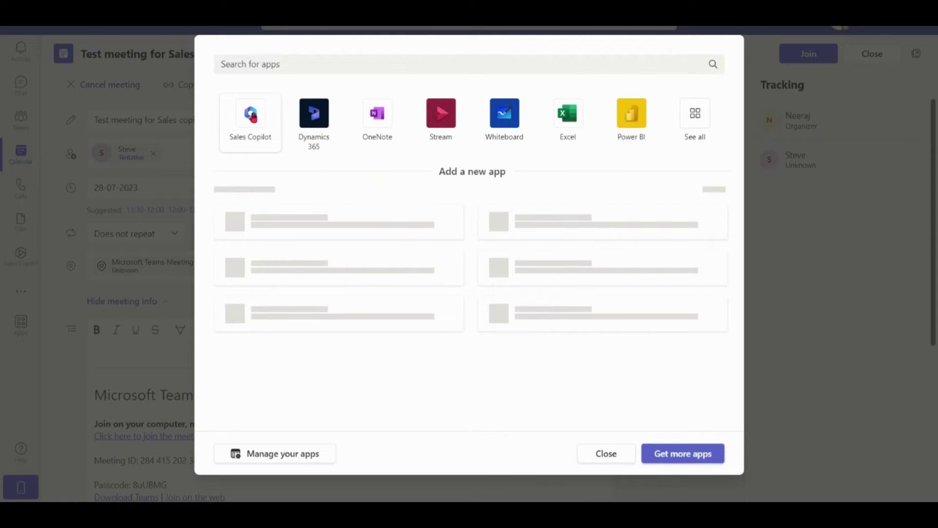
left_click(250, 114)
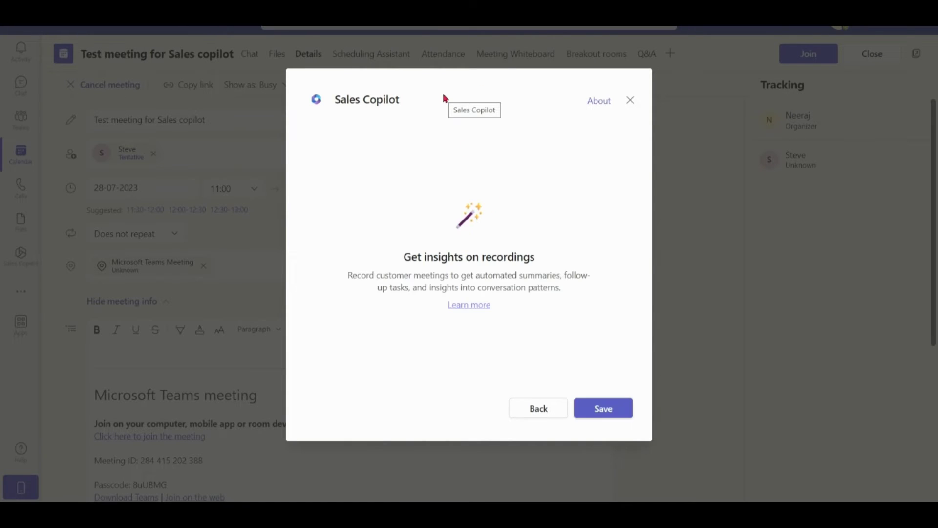
left_click(602, 409)
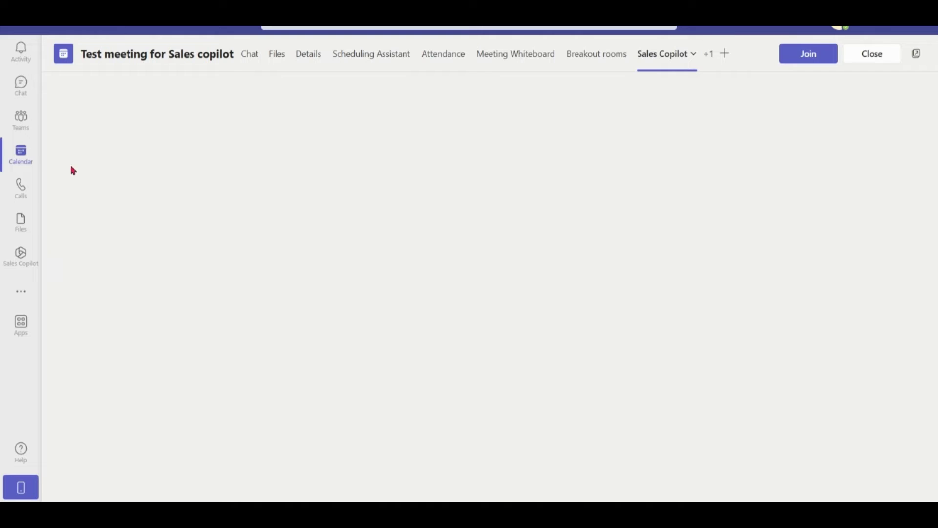
- Reopen the meeting from the calendar and check Sales Copilot in the +1 tab overflow
left_click(18, 157)
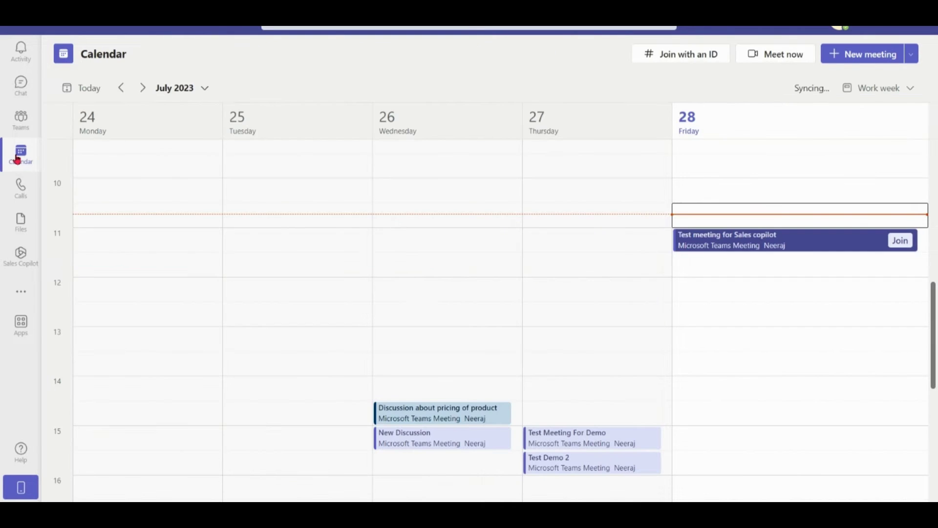
left_click(755, 244)
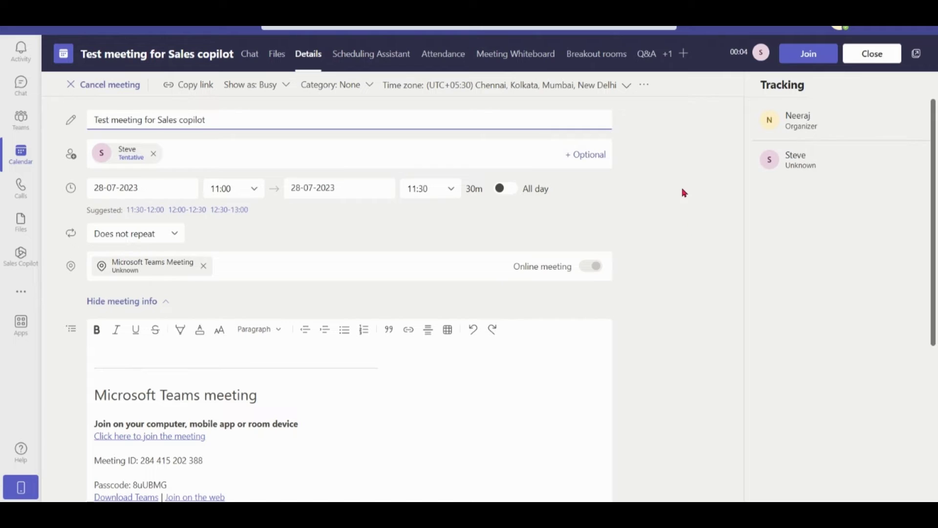
left_click(668, 54)
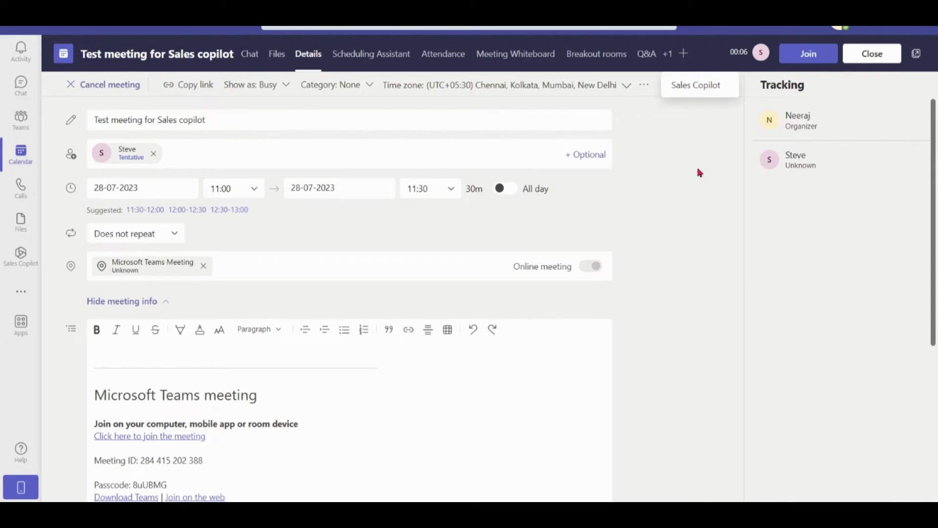
left_click(693, 85)
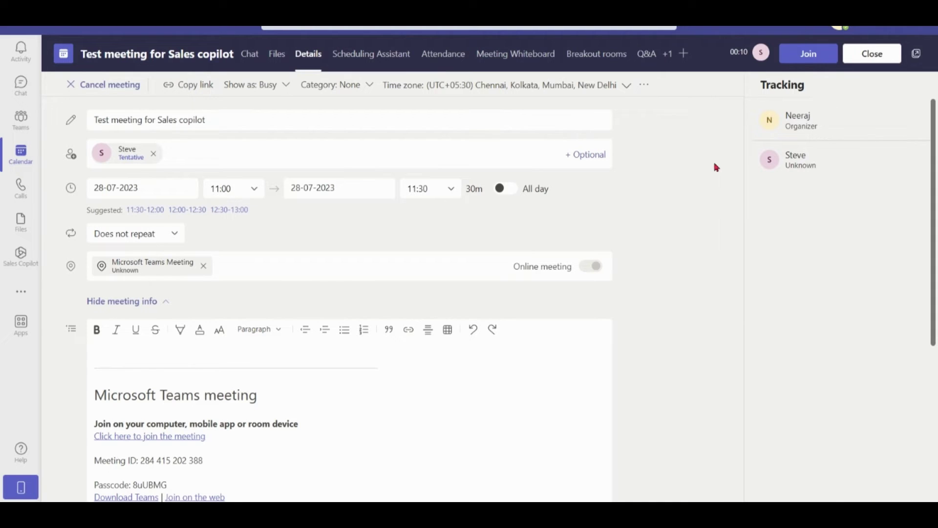
- Join the meeting with the microphone off and maximize the meeting window
left_click(809, 54)
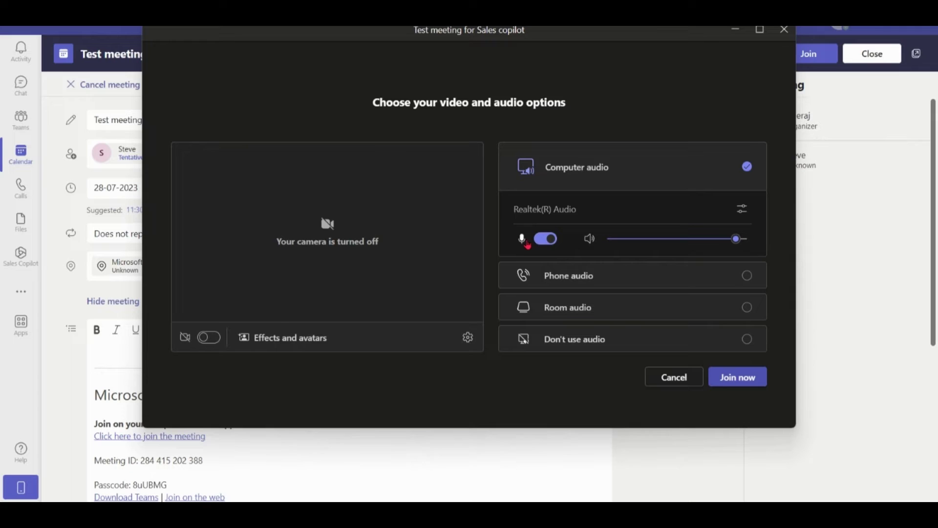
key("XF86AudioRaiseVolume")
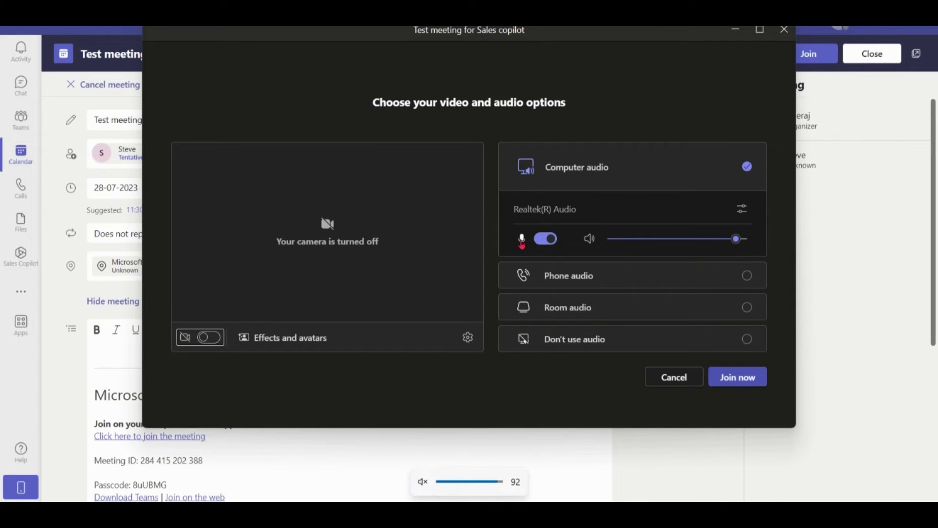
left_click(545, 238)
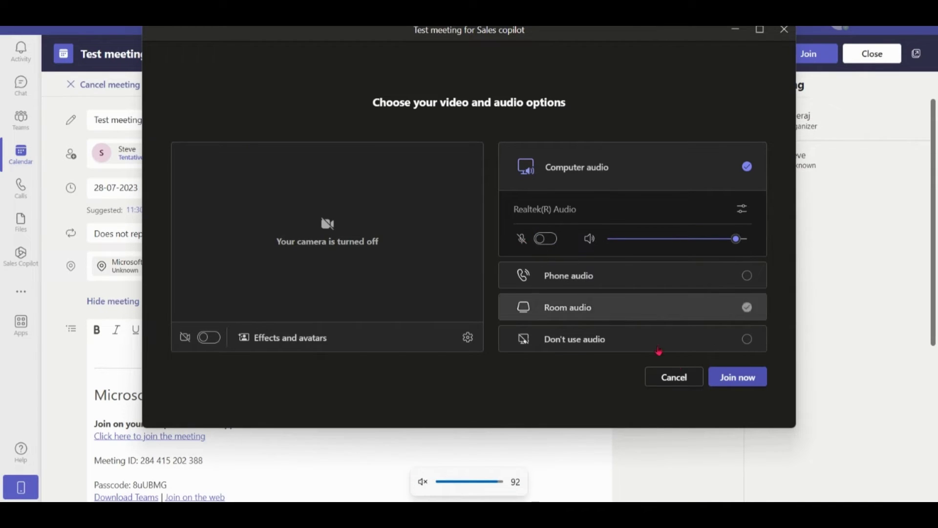
left_click(738, 377)
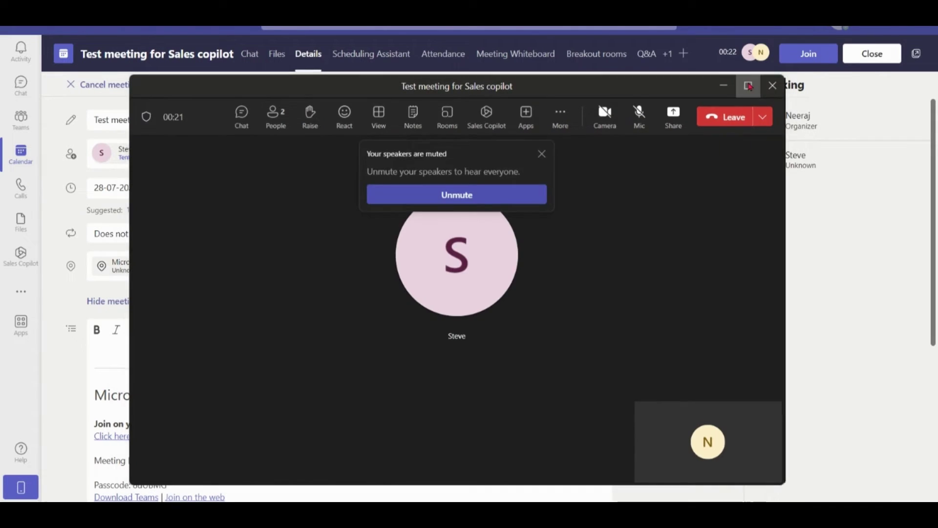
left_click(749, 86)
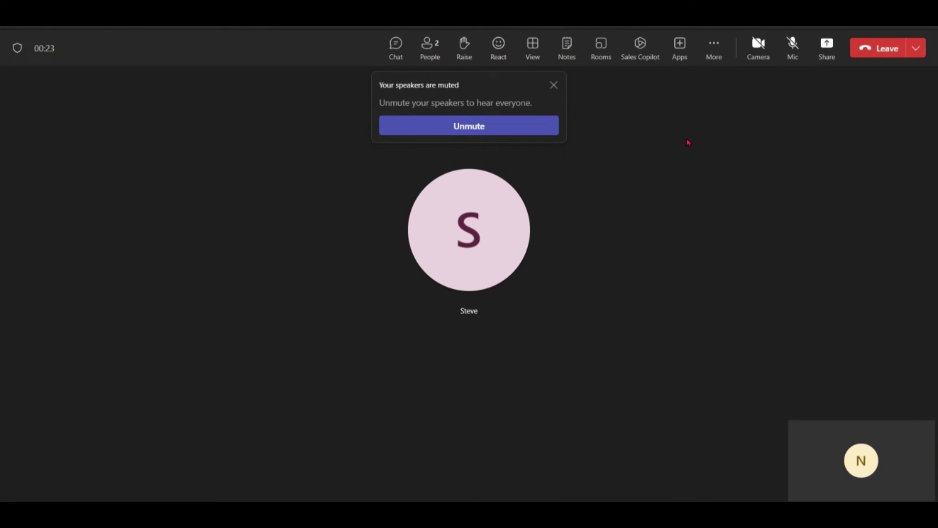
- Start recording and transcription from More actions, then leave after the conversation
left_click(716, 49)
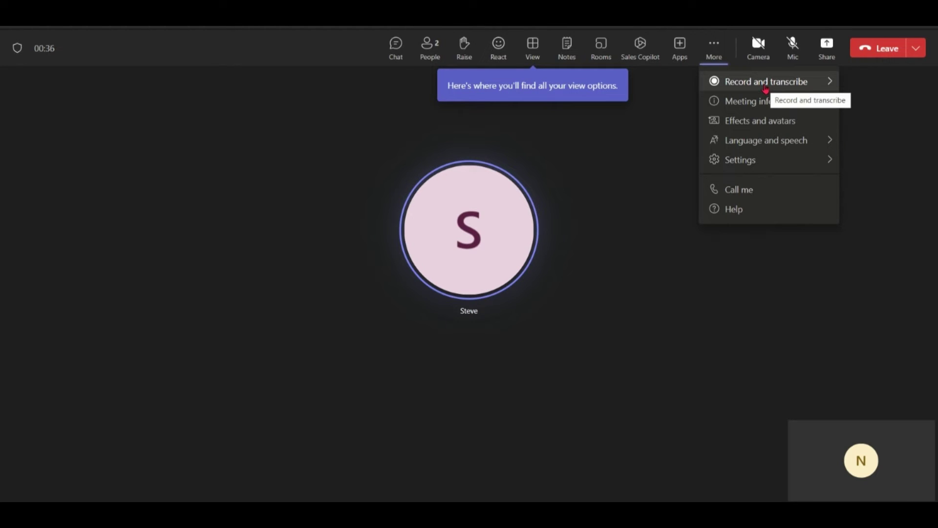
mouse_move(767, 81)
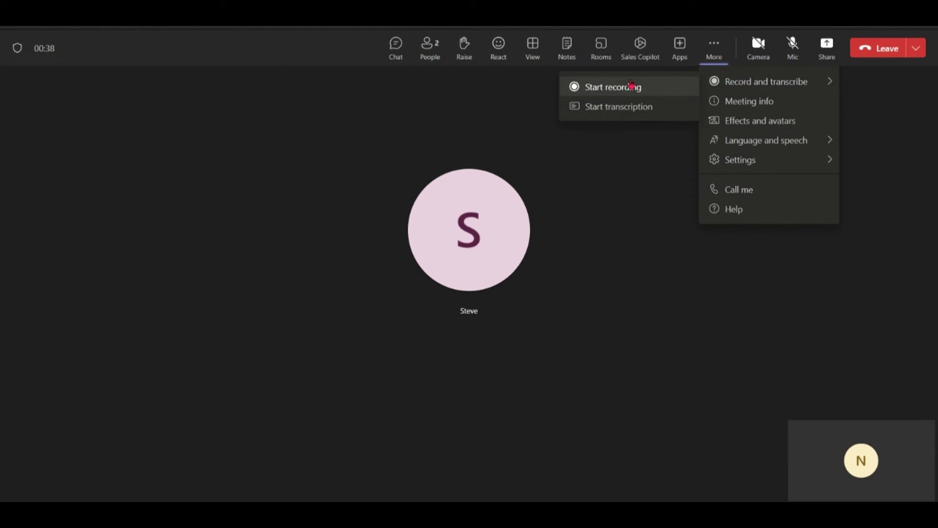
left_click(631, 86)
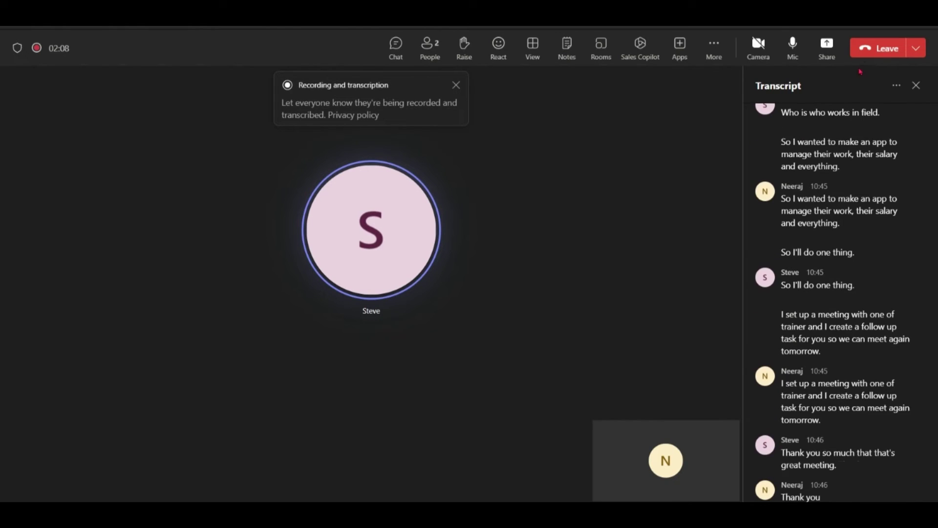
left_click(877, 48)
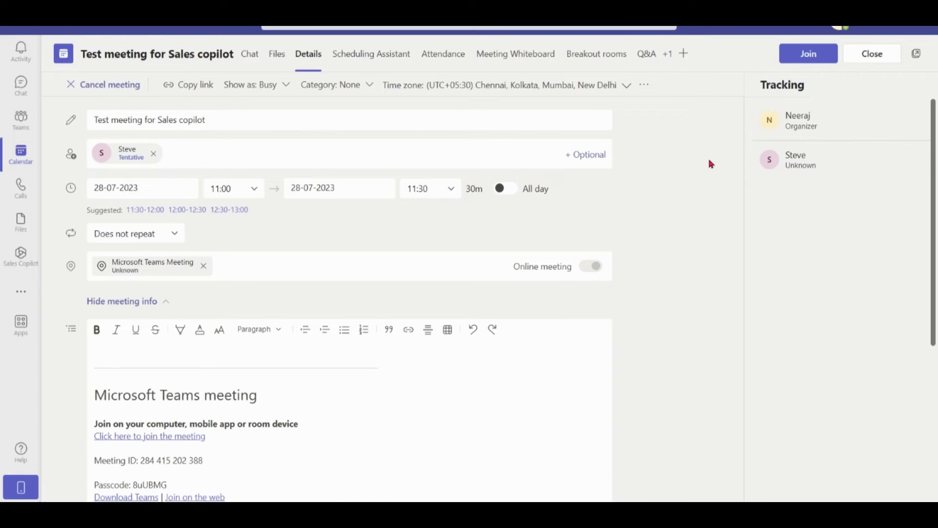
- Go to Chat to reach the meeting's Sales Copilot recap
left_click(21, 87)
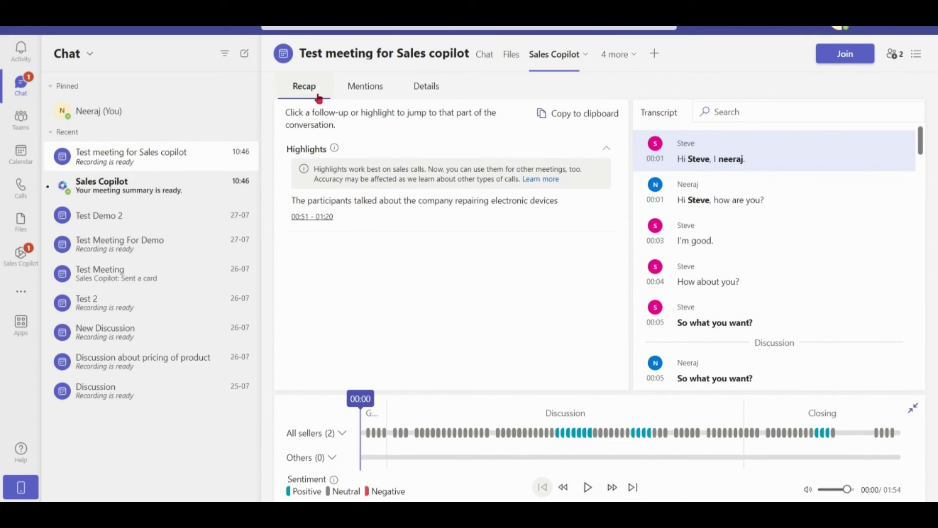
- Check the Details tab, return to Recap, then view the Mentions of brands, keywords and people
left_click(436, 86)
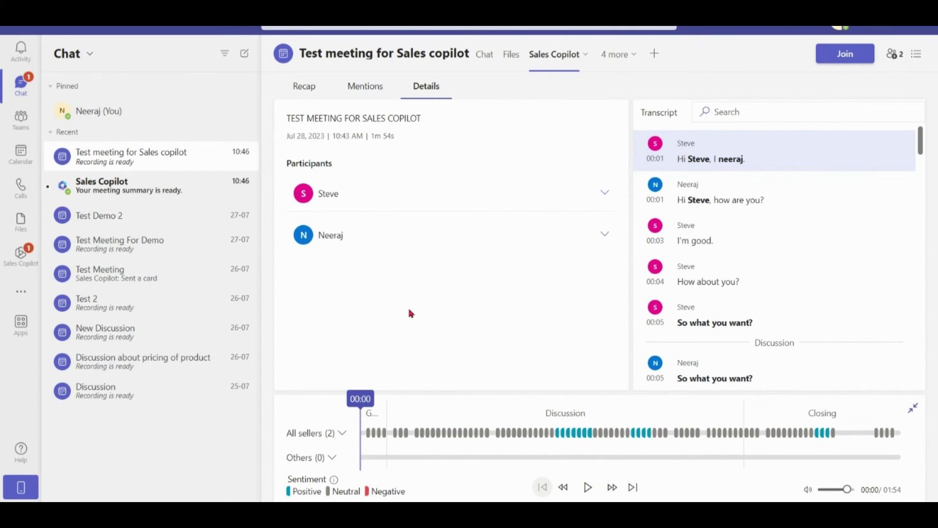
mouse_move(920, 141)
left_mouse_down()
mouse_move(923, 270)
mouse_move(921, 147)
left_mouse_up()
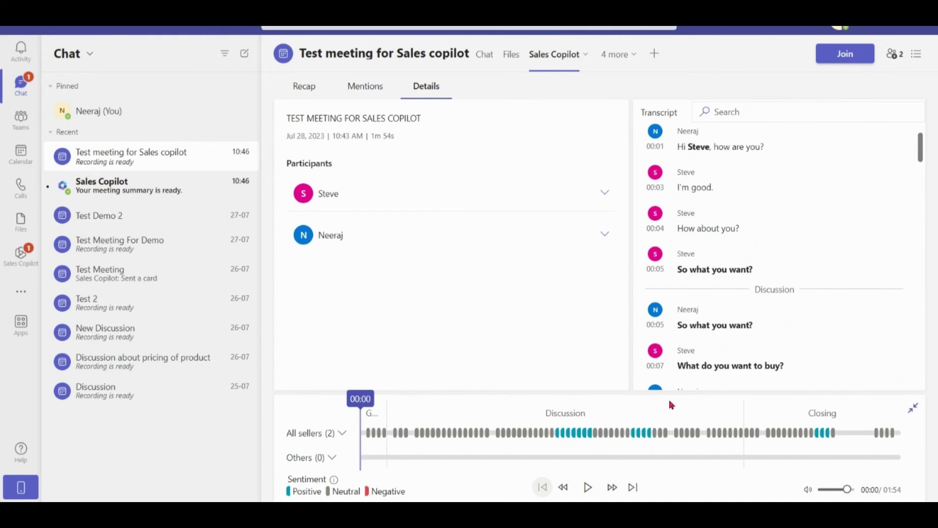
left_click(306, 89)
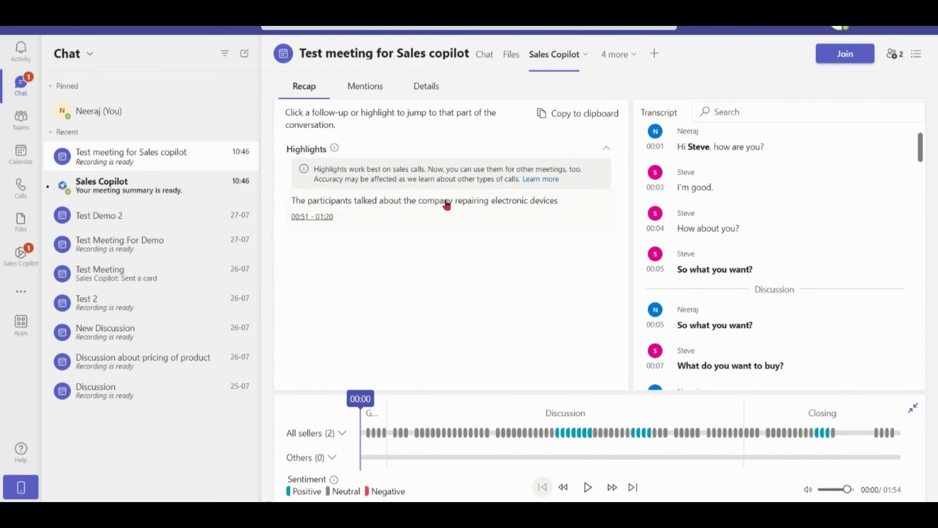
left_click(371, 88)
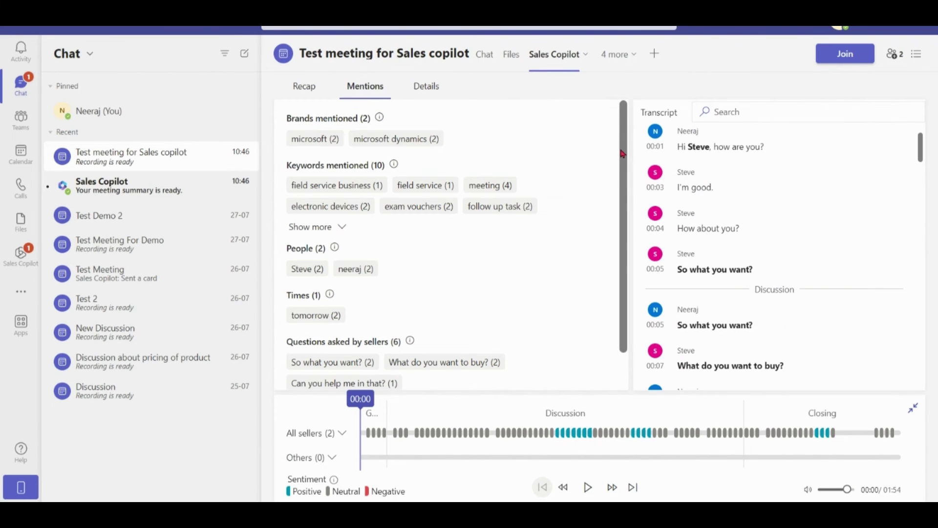
left_click_drag(622, 154, 623, 224)
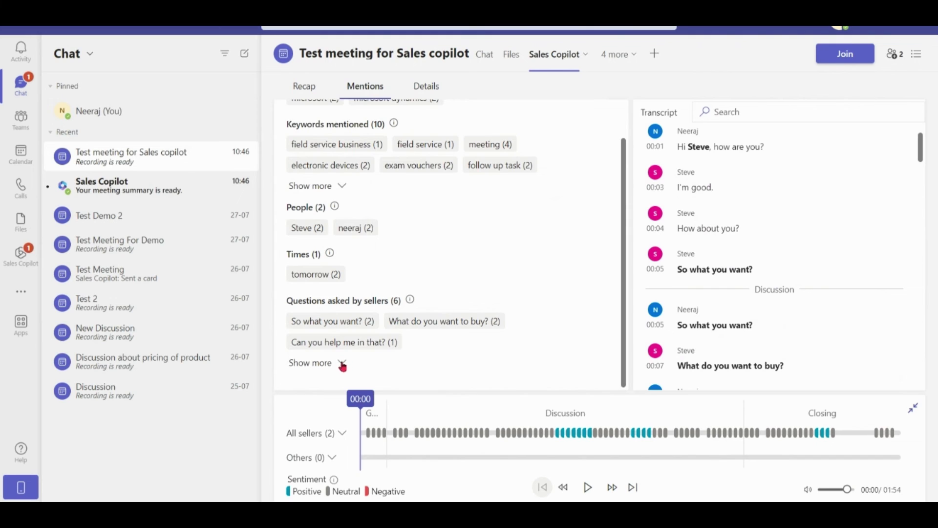
- Expand the full list of questions asked by sellers in Mentions, then return to Recap
left_click(311, 363)
left_click_drag(624, 264, 506, 323)
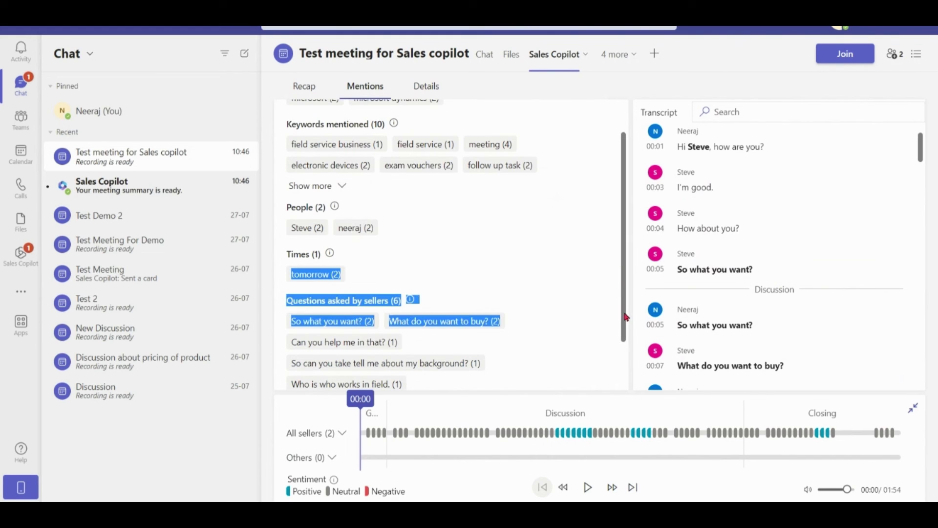
left_click(304, 86)
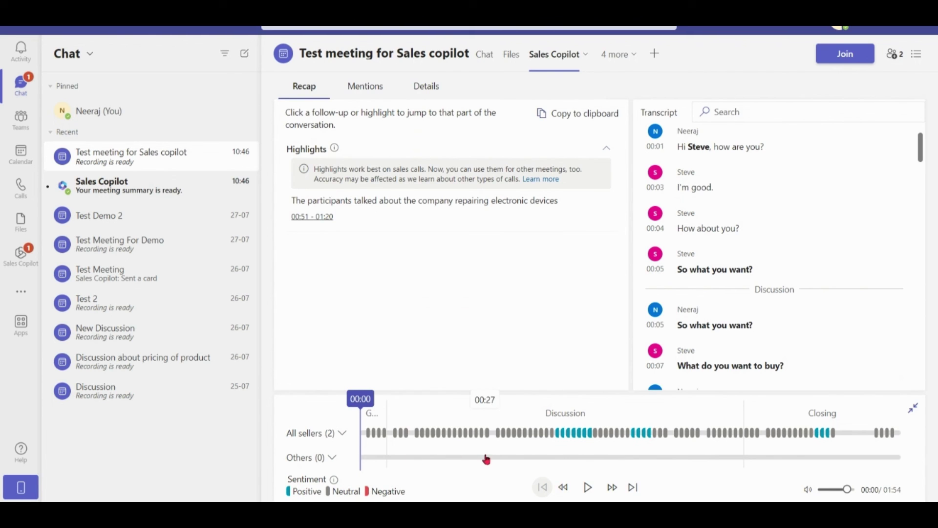
- Expand the All sellers (2) timeline into separate sentiment rows for Steve and Neeraj
left_click(343, 433)
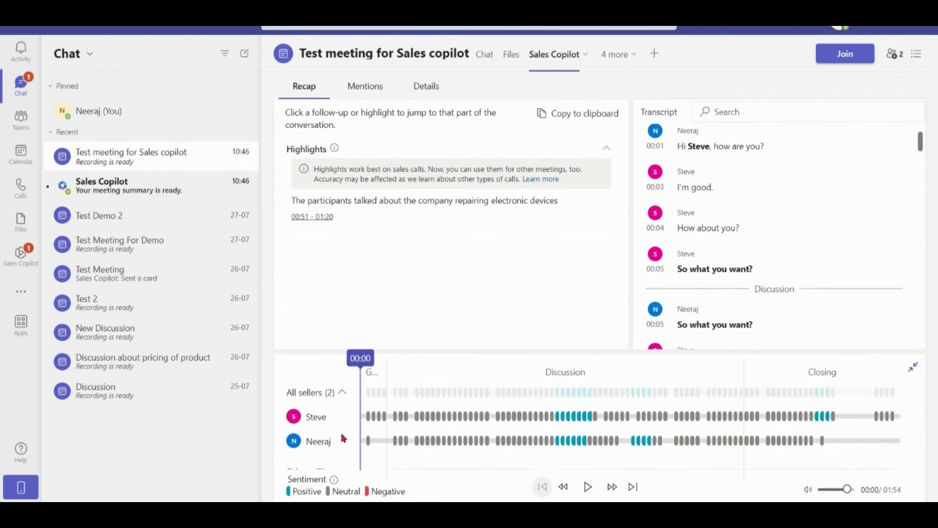